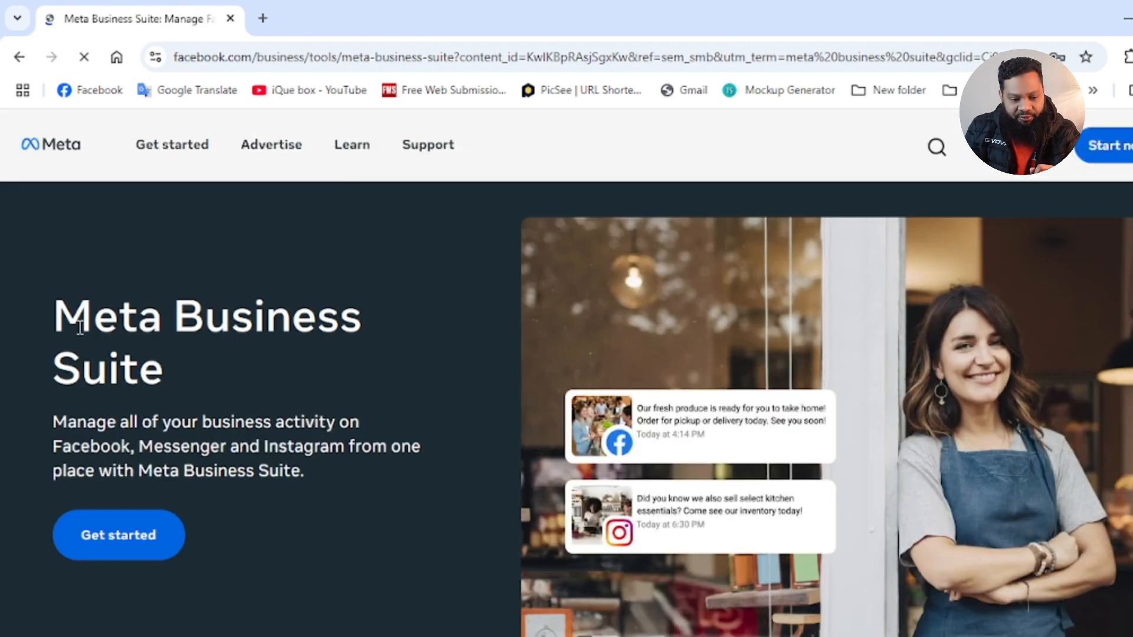
Open the Meta Business Suite dashboard from its introduction page
drag(58, 325, 175, 407)
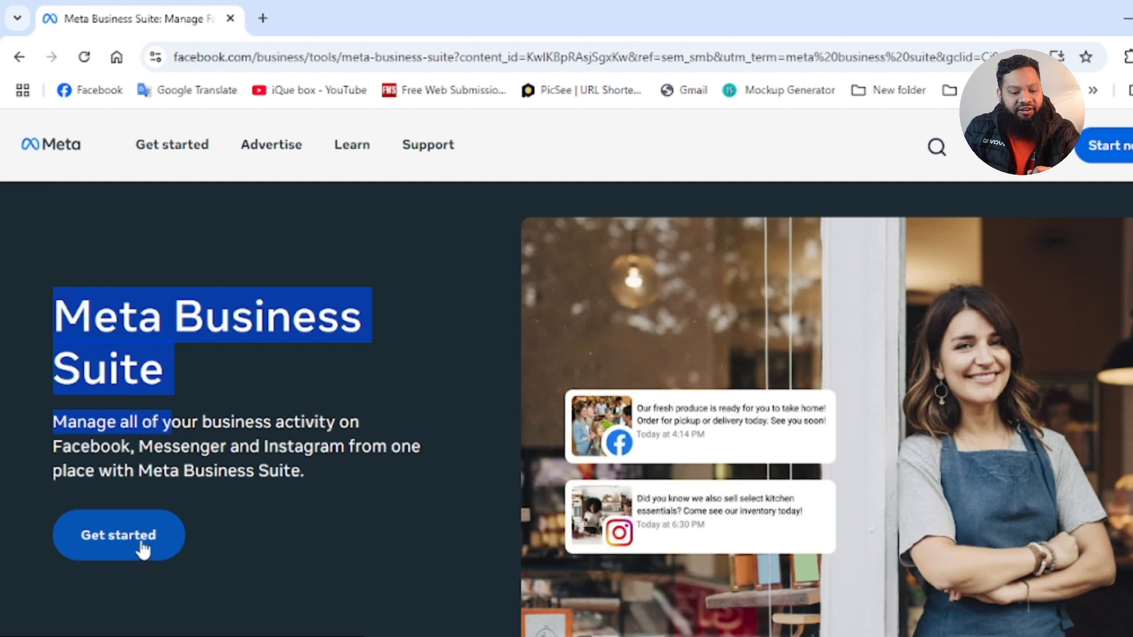
drag(62, 446, 153, 450)
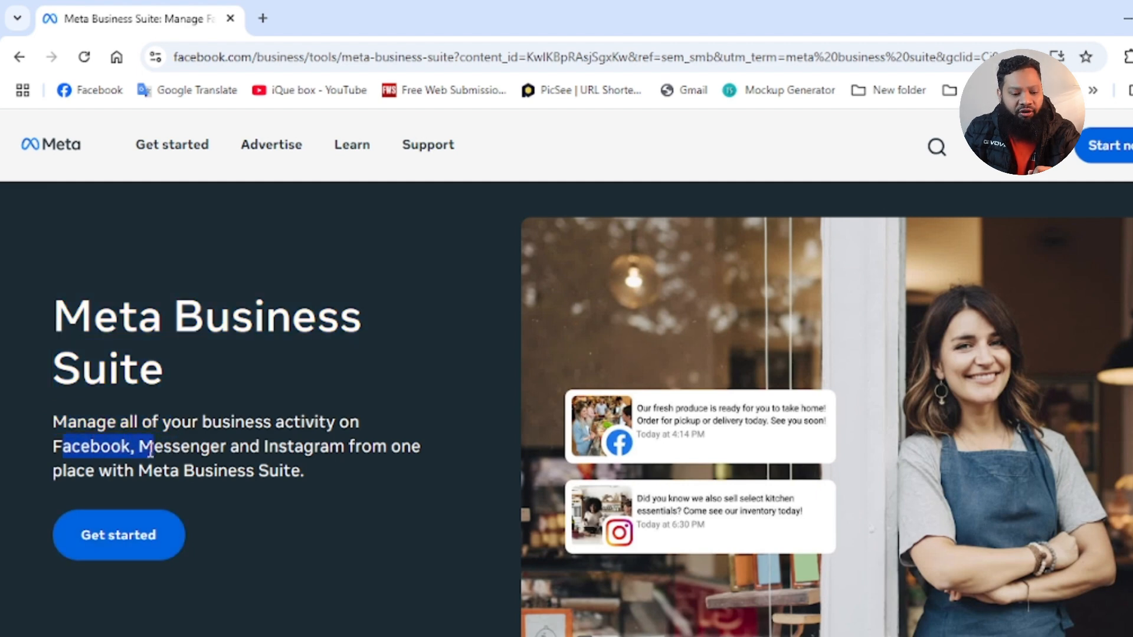
click(117, 540)
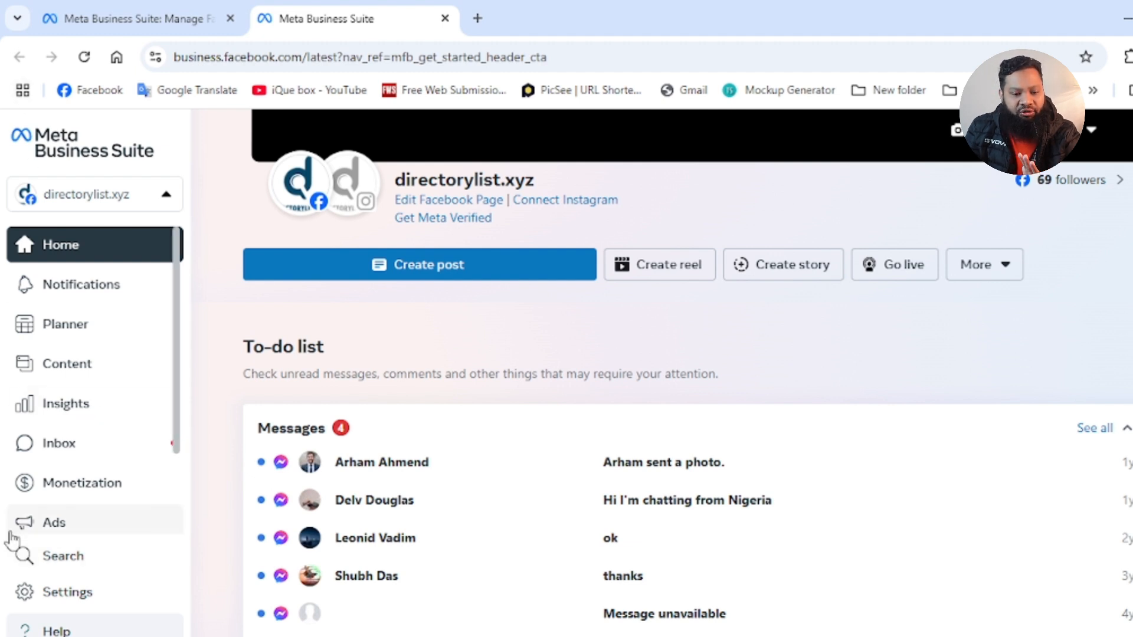
Open the settings of the business portfolio that contains the Gulti Fashion and IQue box Pages
click(162, 201)
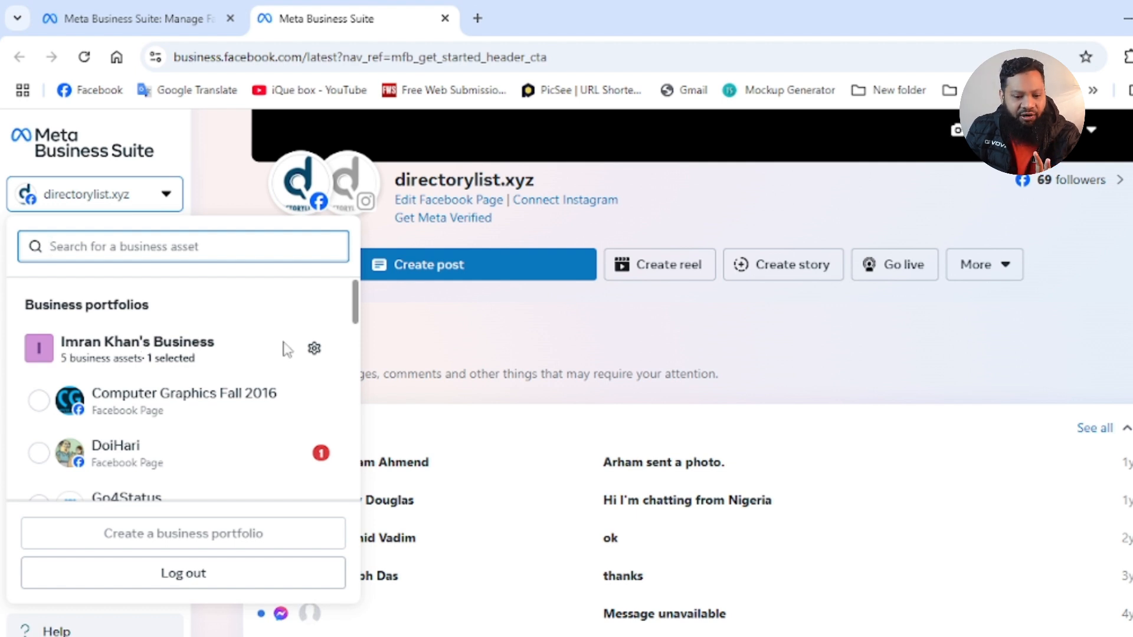
scroll(139, 349, down, 2)
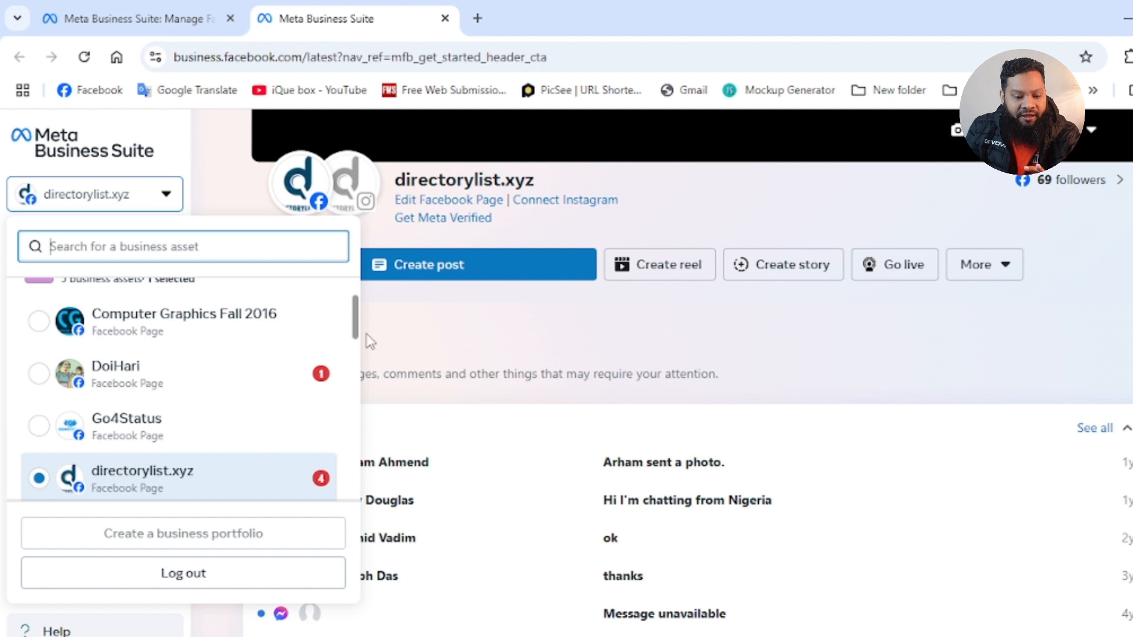
scroll(357, 330, down, 3)
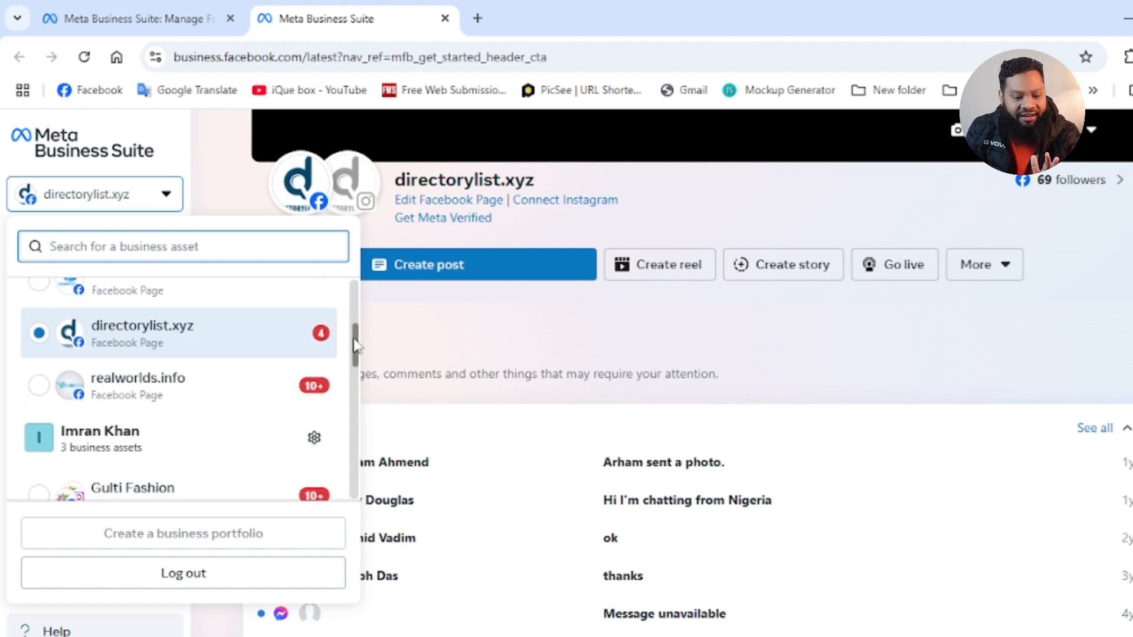
scroll(79, 319, down, 2)
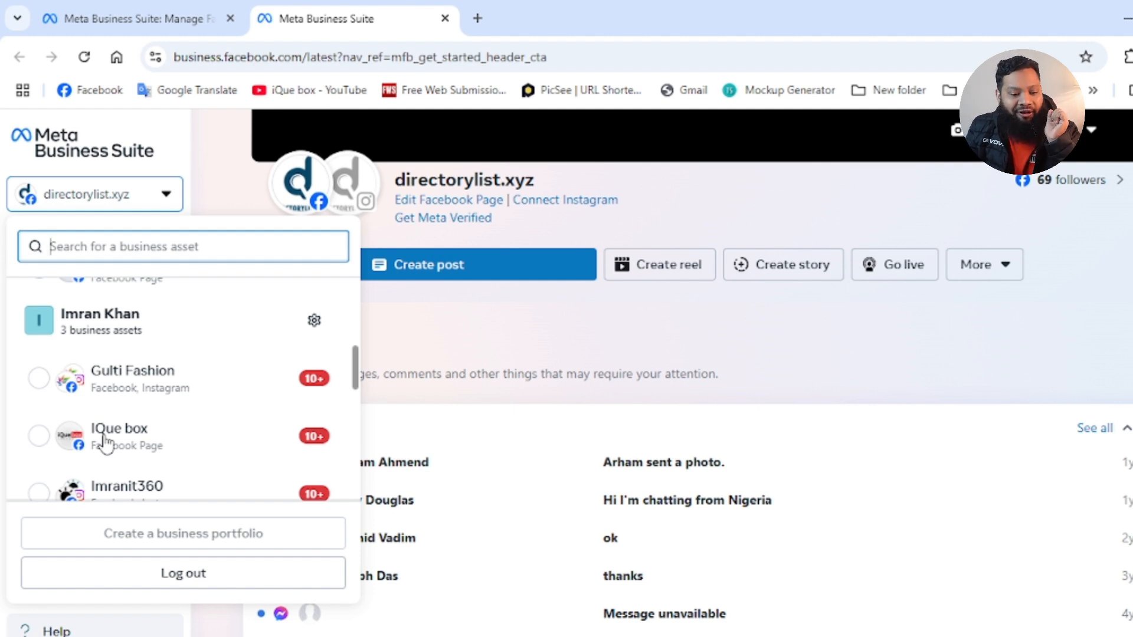
drag(65, 314, 155, 333)
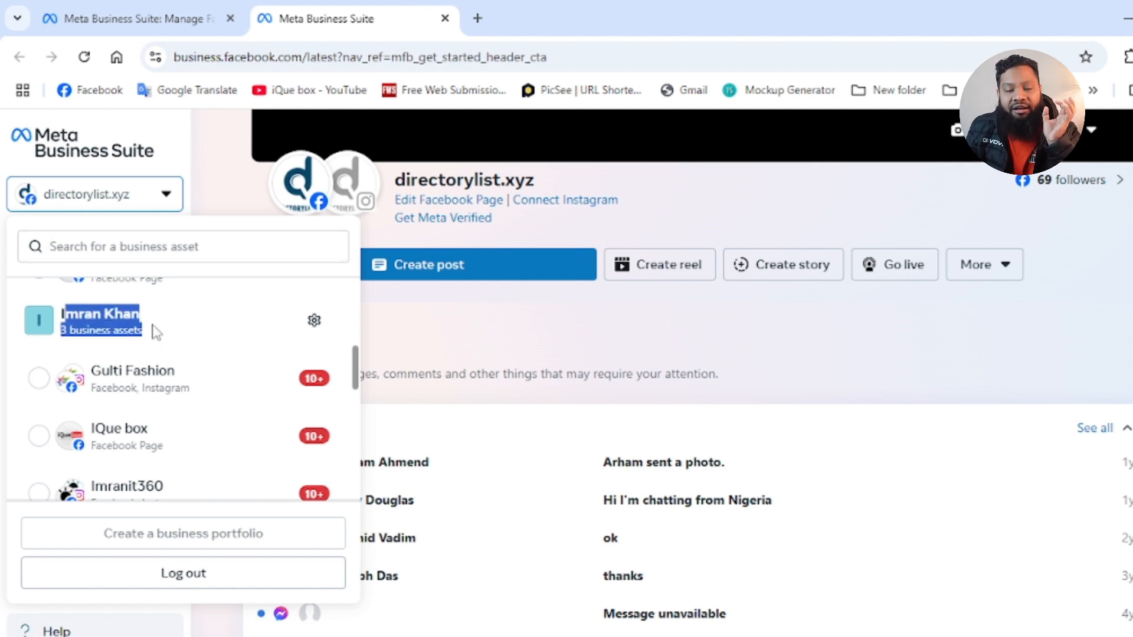
click(315, 322)
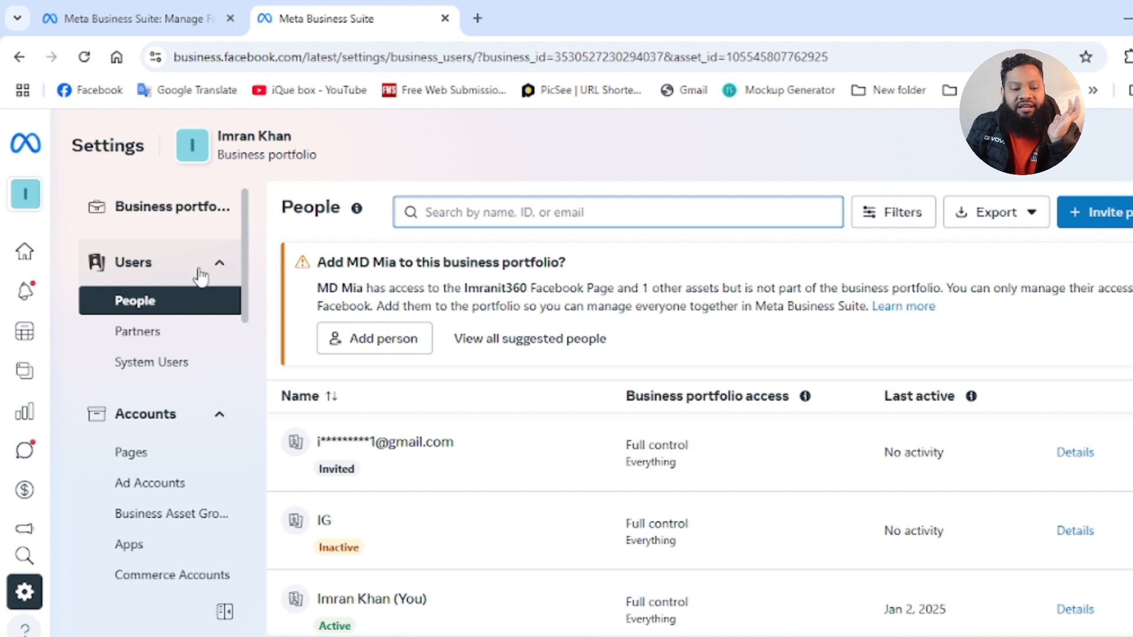
Open the portfolio's People list under Users and examine each person's status and access level
click(221, 266)
click(224, 267)
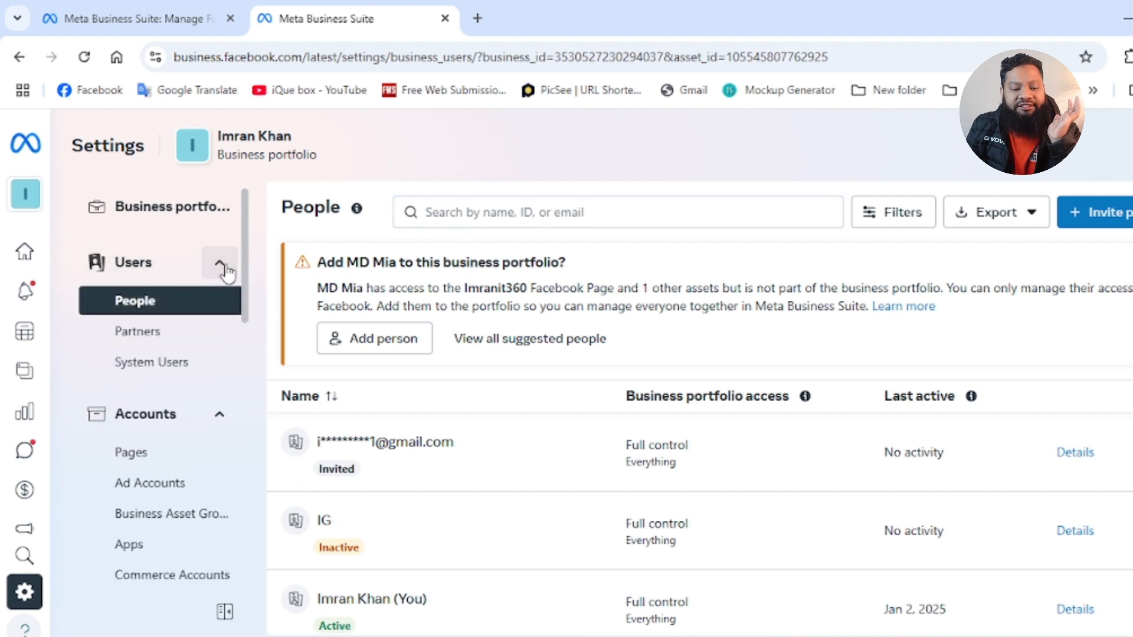
click(130, 313)
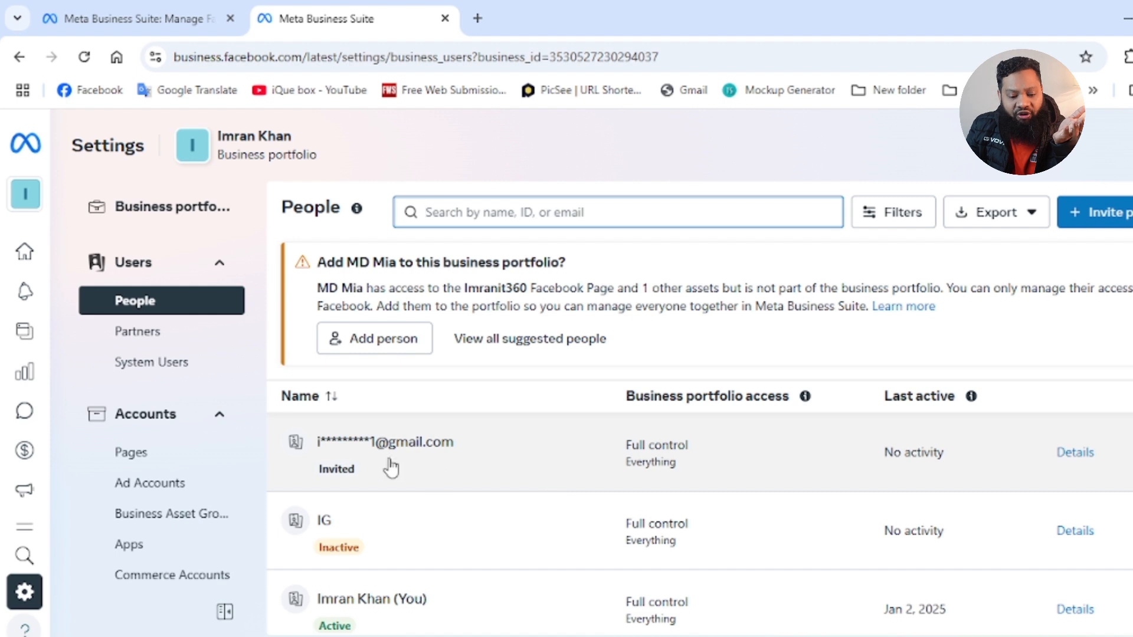
scroll(366, 525, down, 2)
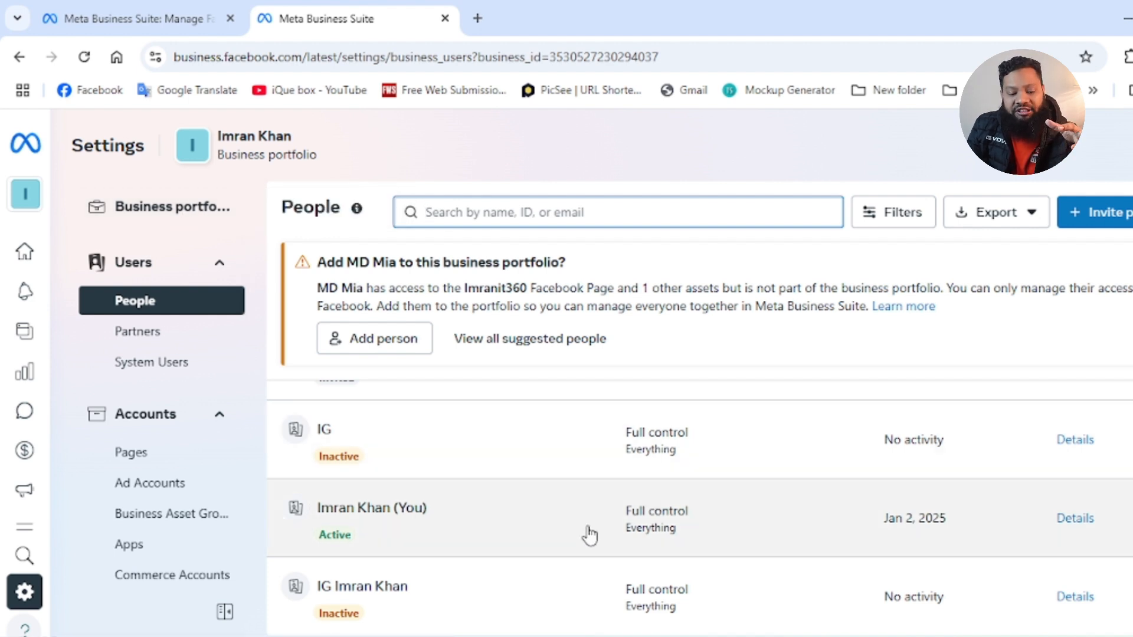
scroll(450, 528, up, 2)
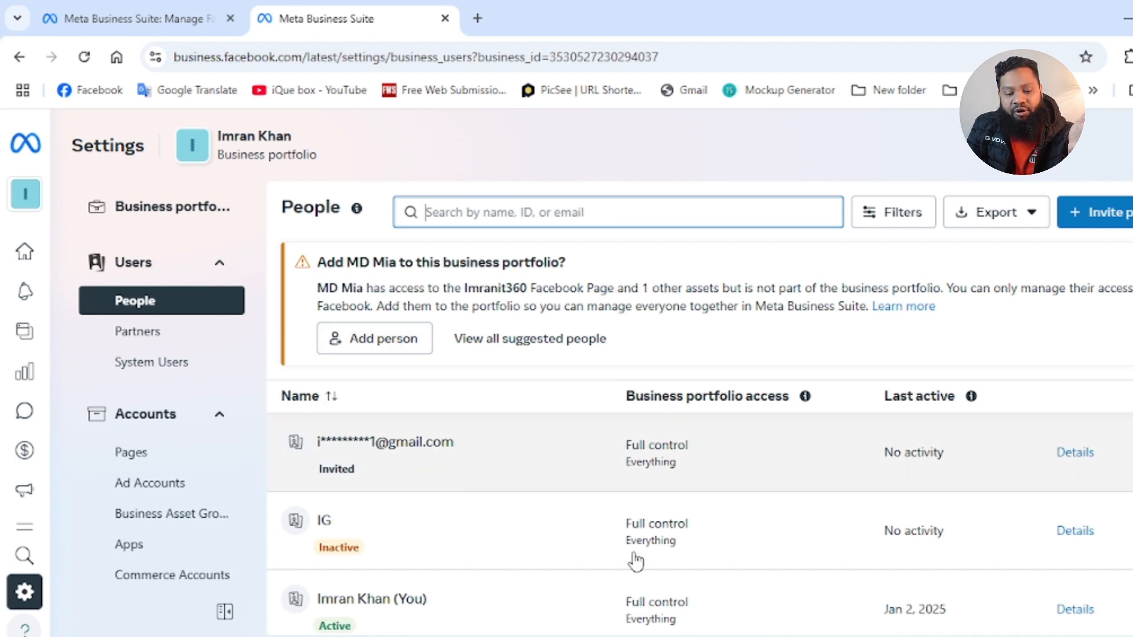
scroll(559, 563, down, 2)
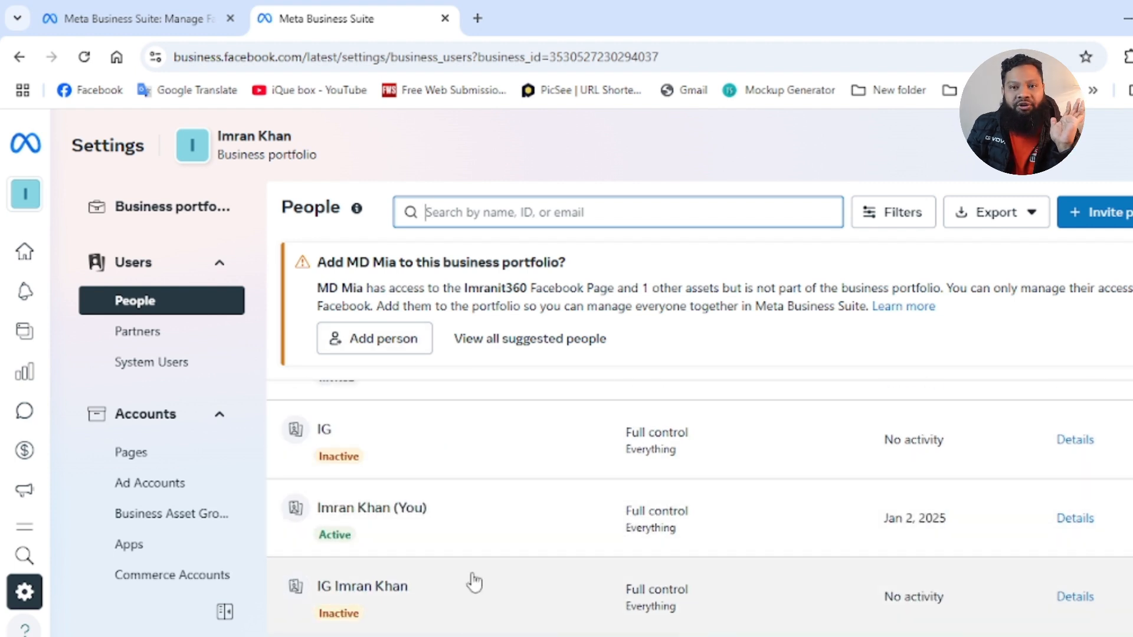
scroll(474, 582, up, 2)
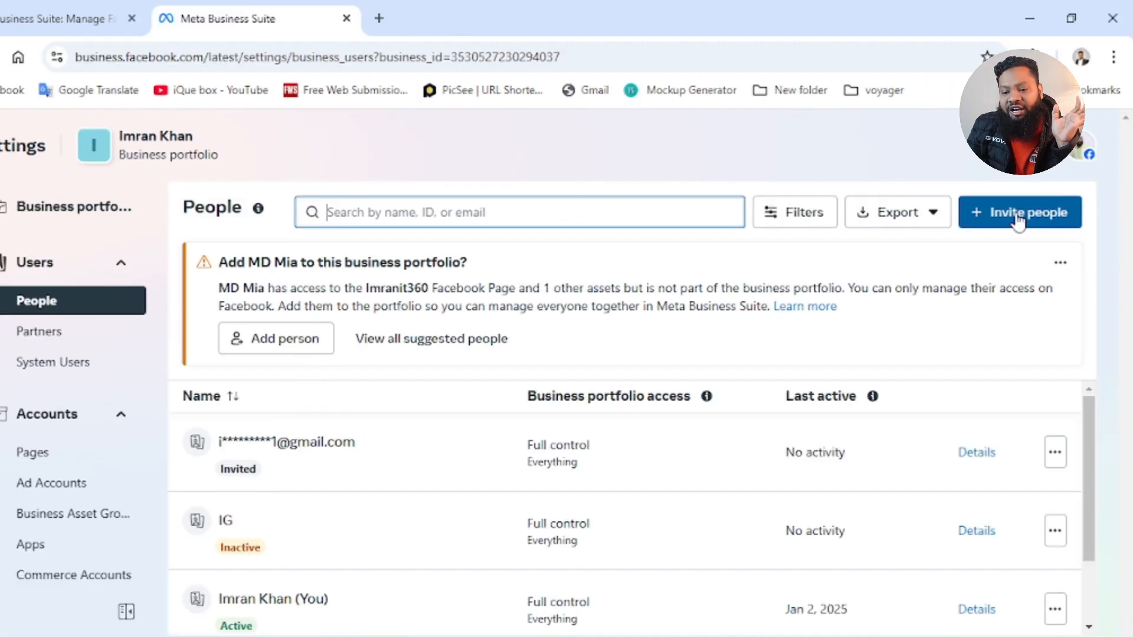
Start inviting a person to the business portfolio, enter the invitee's email address and continue to access assignment
click(1113, 214)
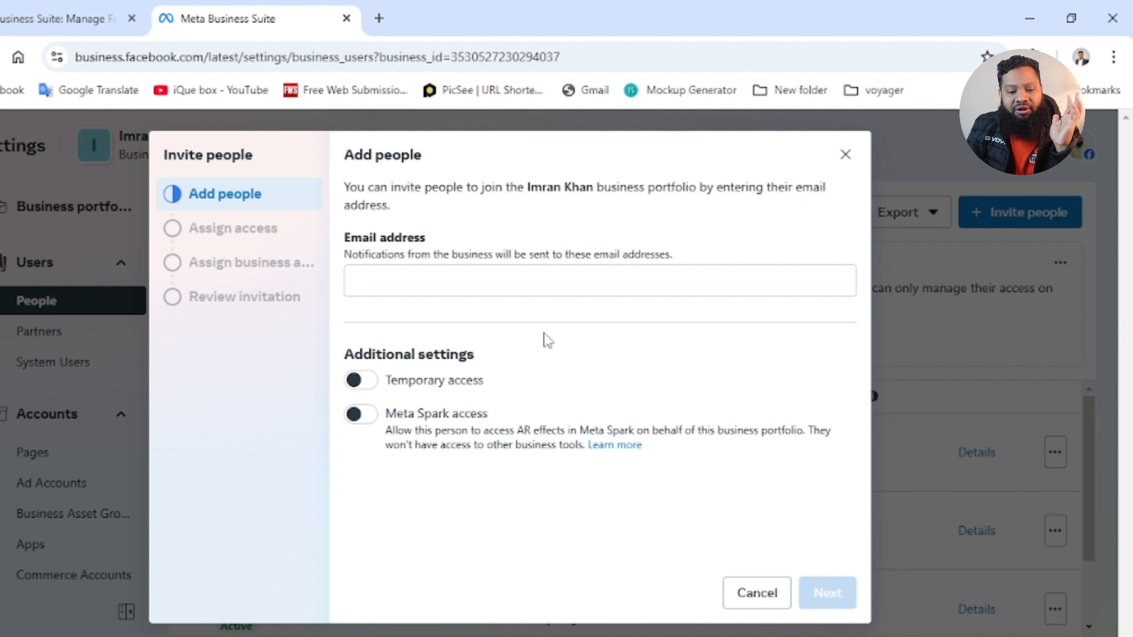
click(406, 280)
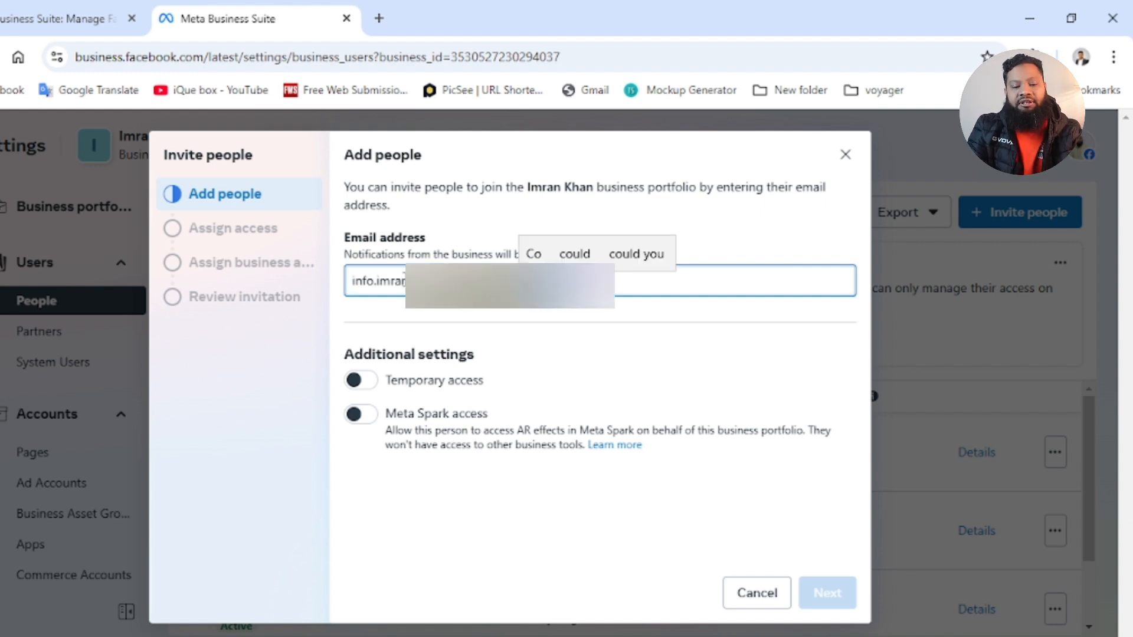
text(mran)
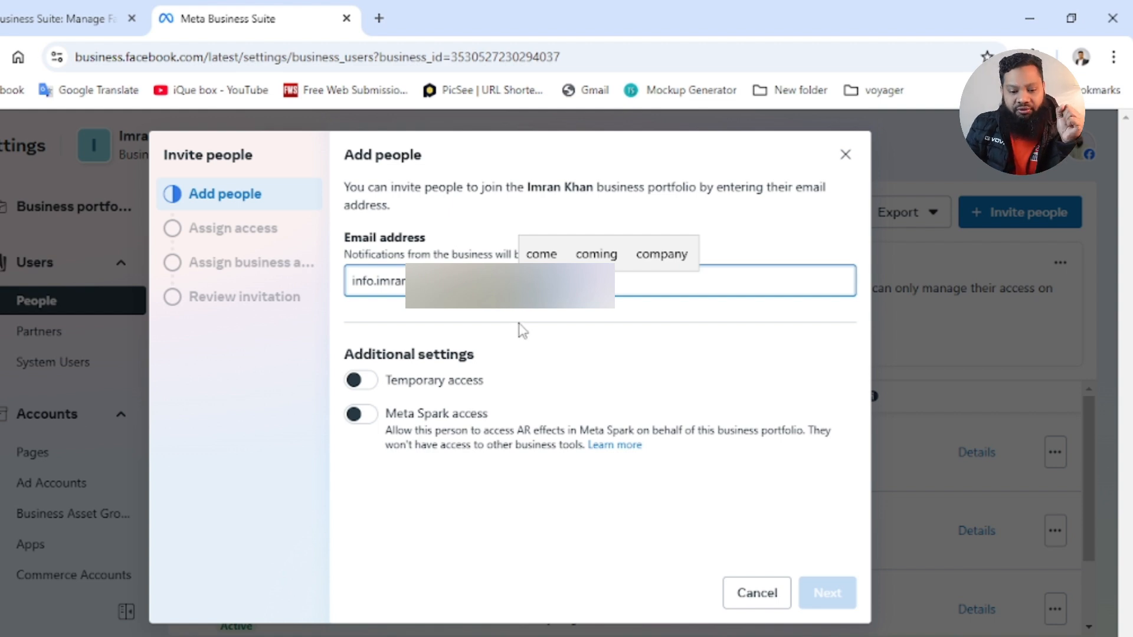
click(419, 336)
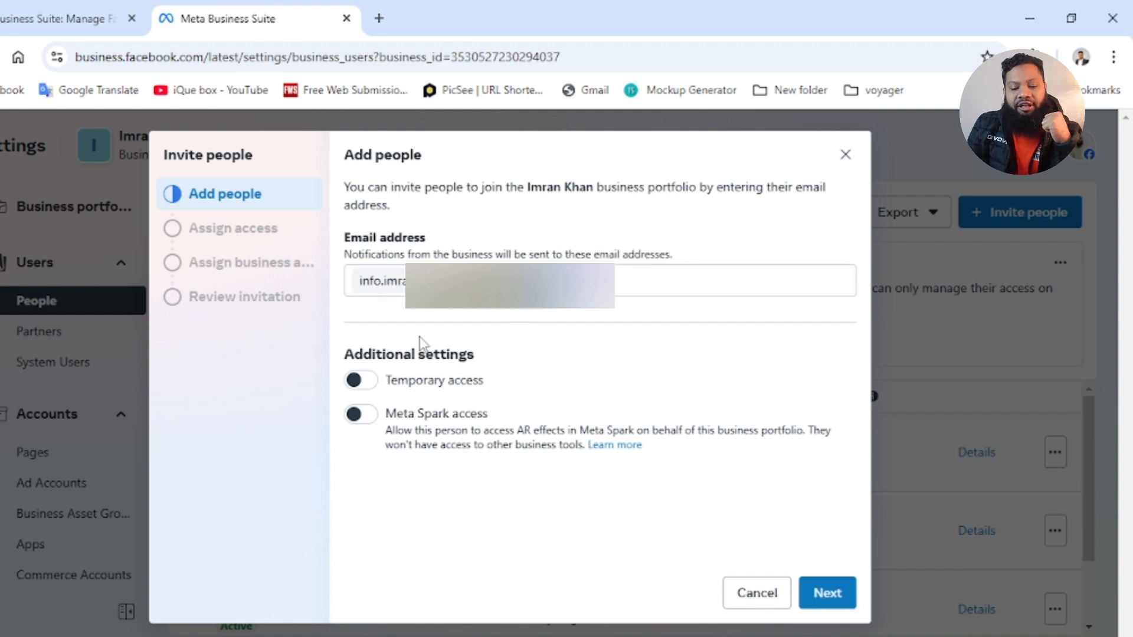
click(829, 595)
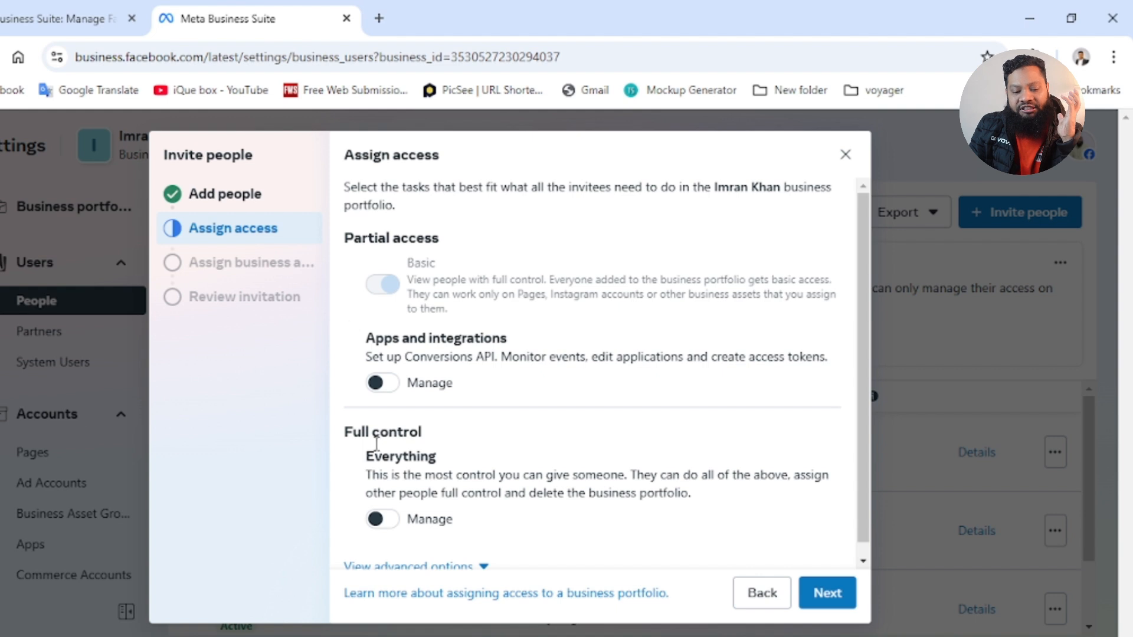
Grant the invitee full control of everything in the portfolio and continue to business asset assignment
drag(365, 459, 402, 459)
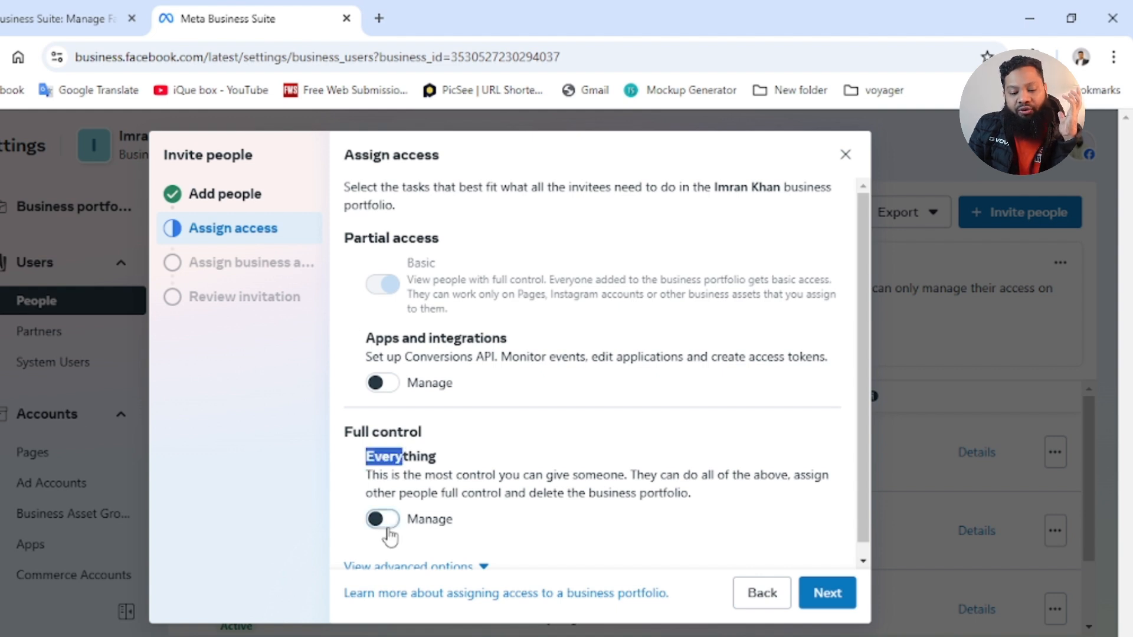
click(383, 520)
scroll(862, 295, down, 2)
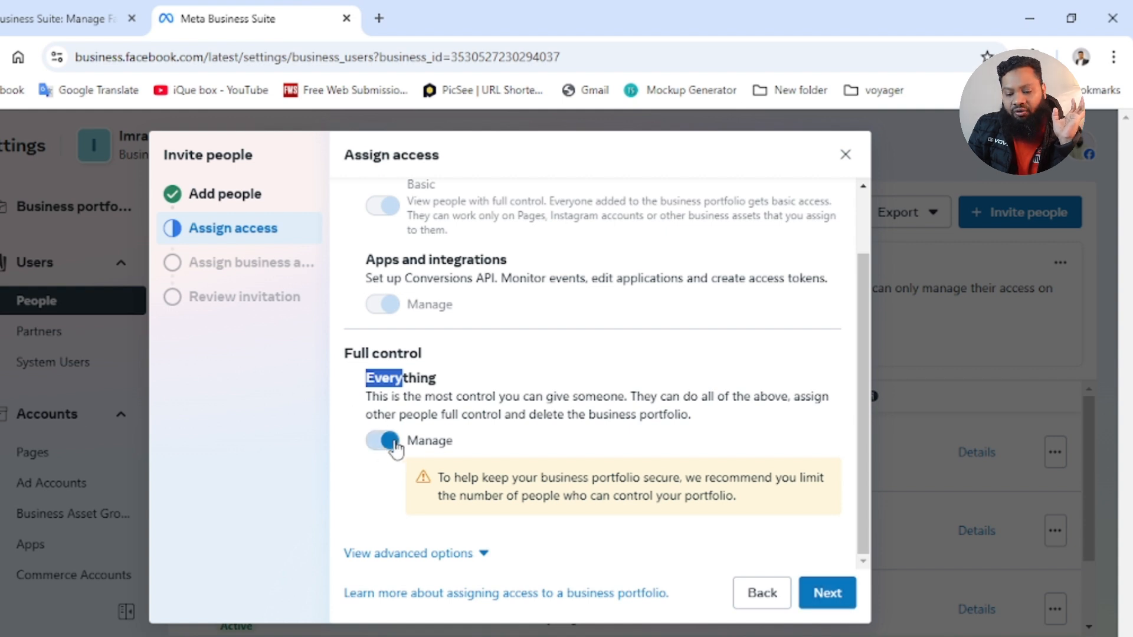
click(823, 596)
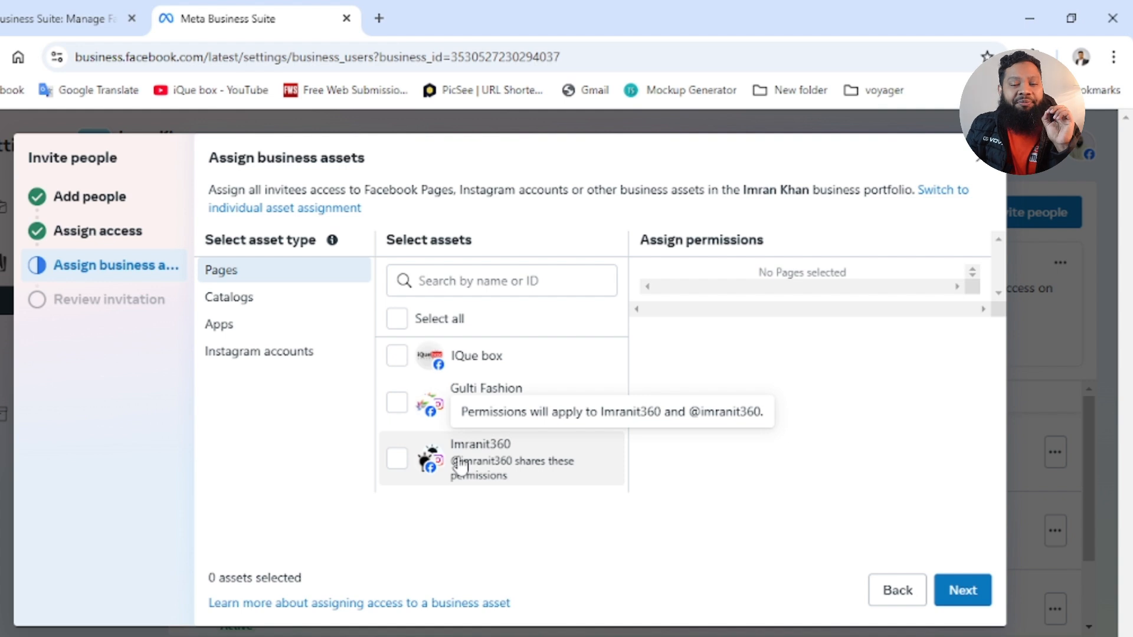
click(396, 357)
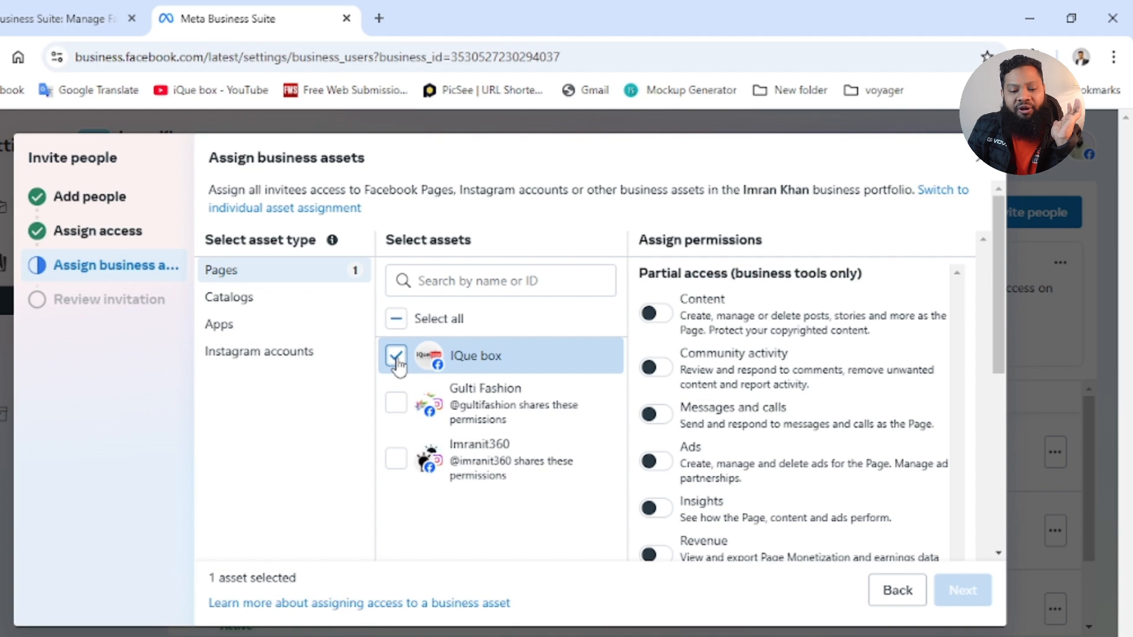
click(396, 319)
click(397, 319)
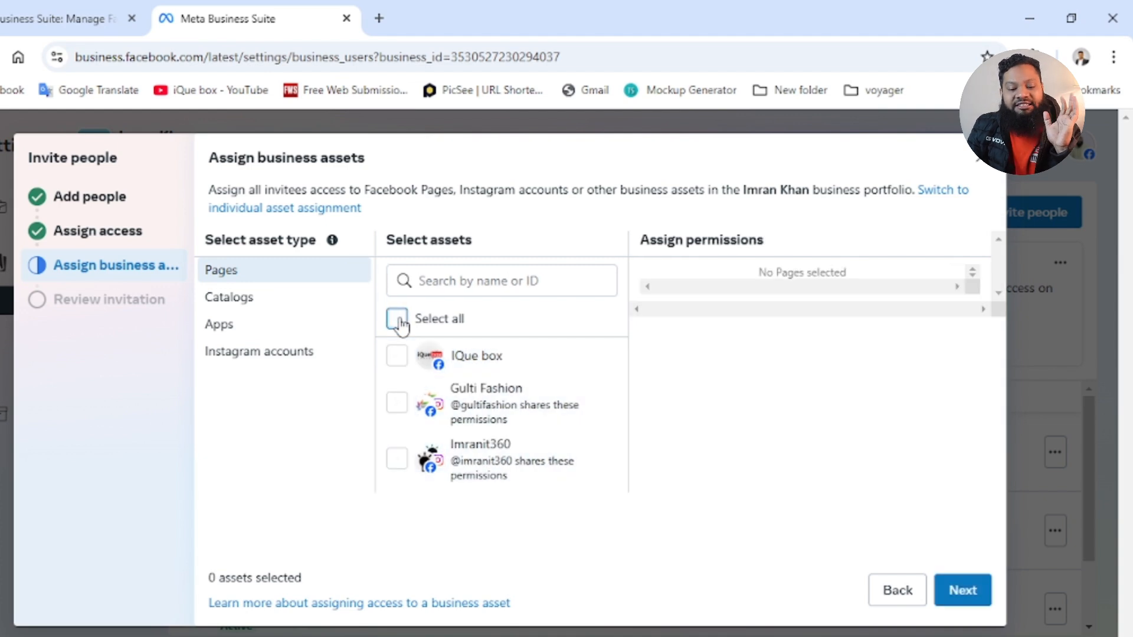
Select all Pages in the portfolio and give the invitee full control (Everything) over them
click(397, 320)
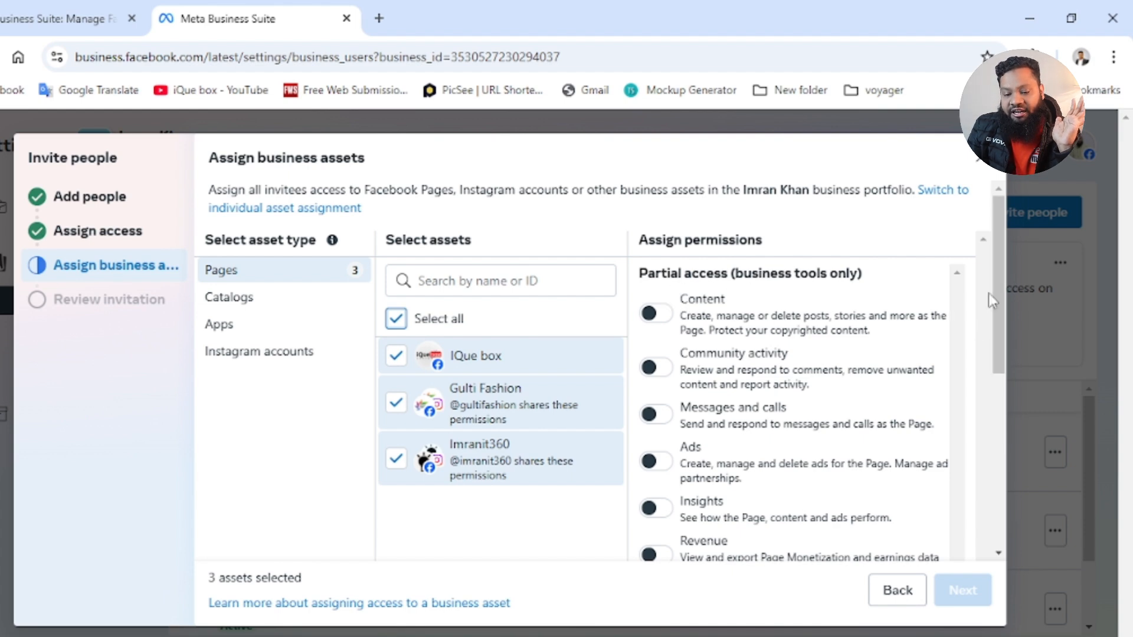
drag(997, 295, 996, 515)
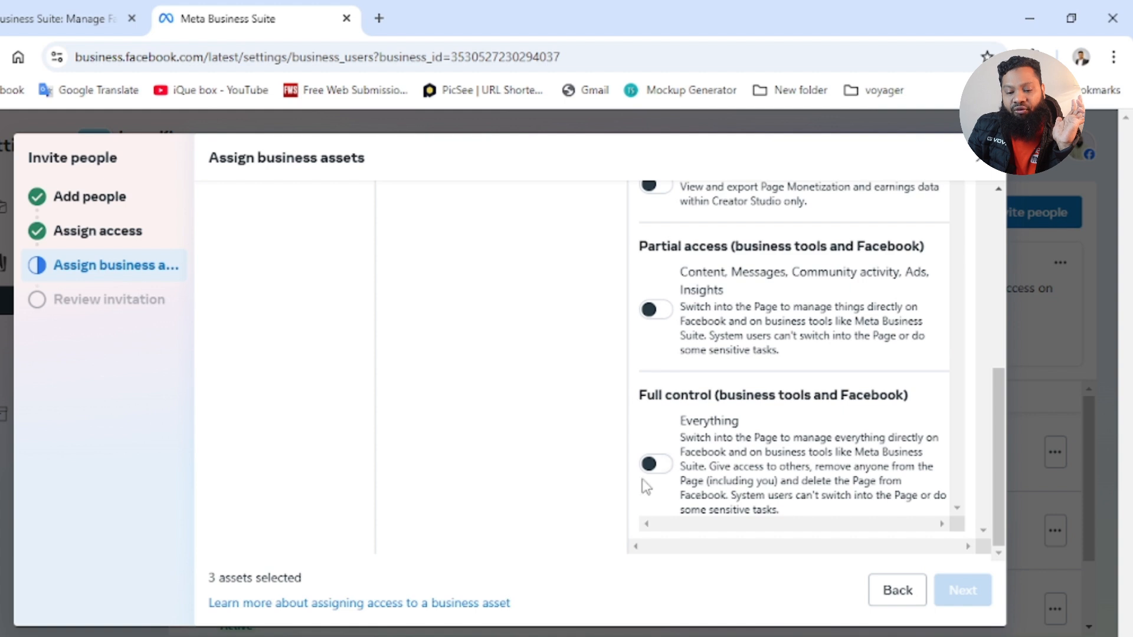
scroll(656, 472, up, 10)
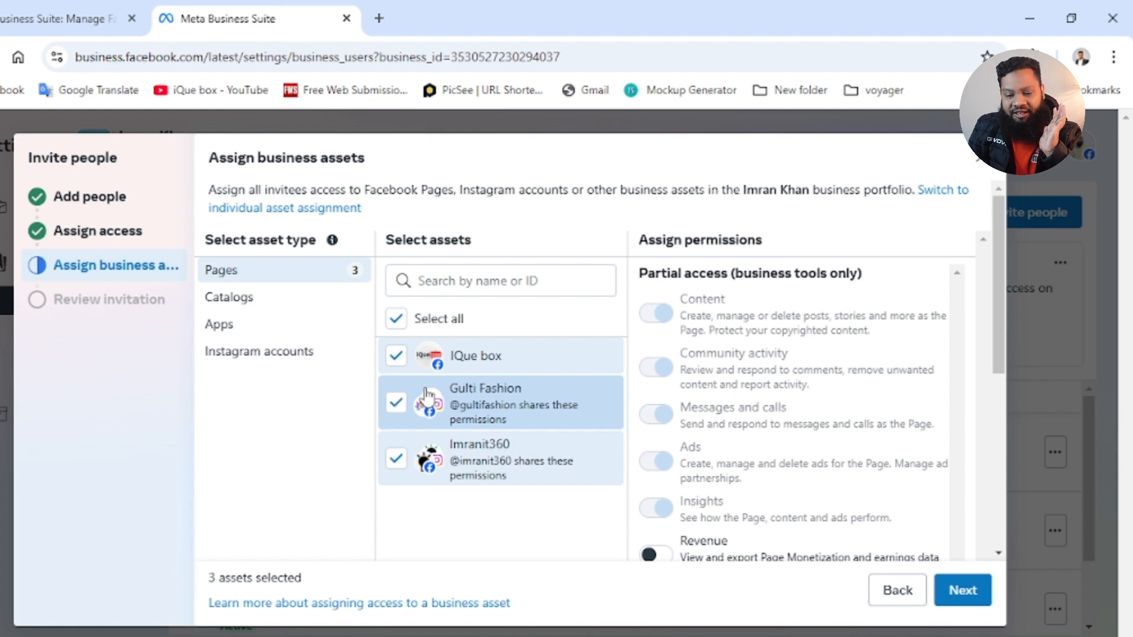
scroll(767, 475, down, 6)
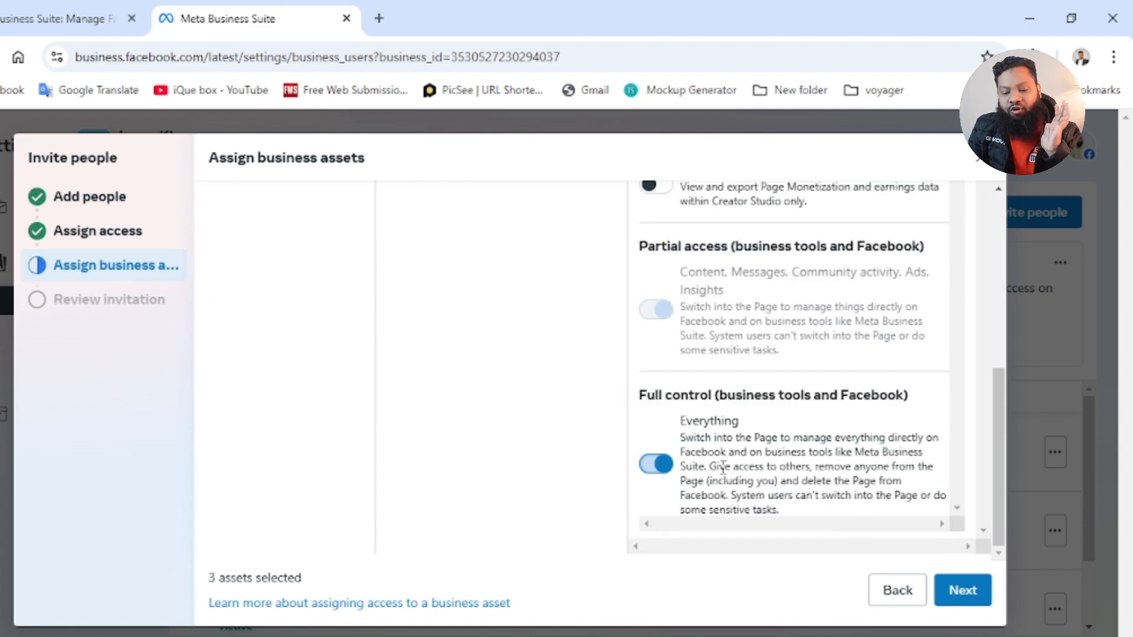
Proceed to the invitation review and send the portfolio invitation to the entered email address
click(962, 591)
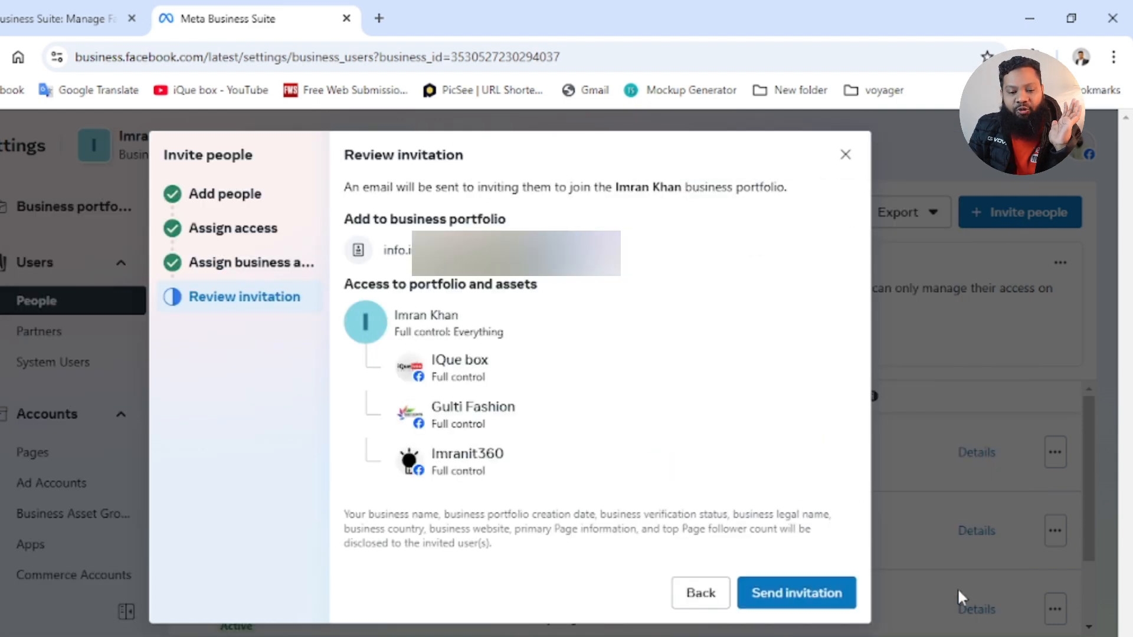
click(803, 602)
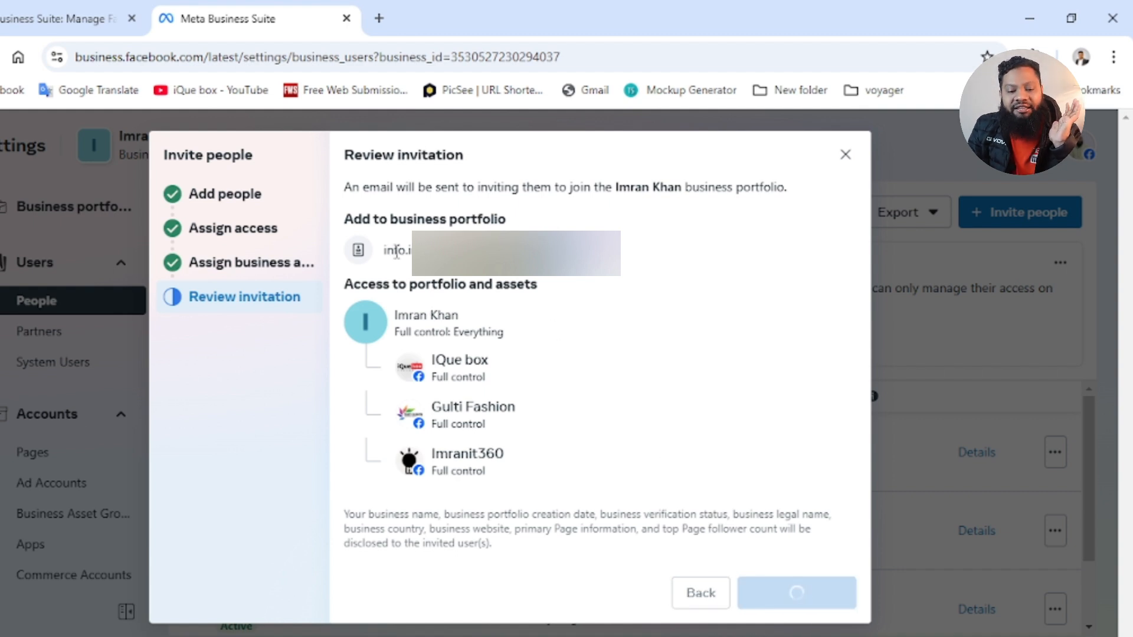
drag(397, 250, 502, 251)
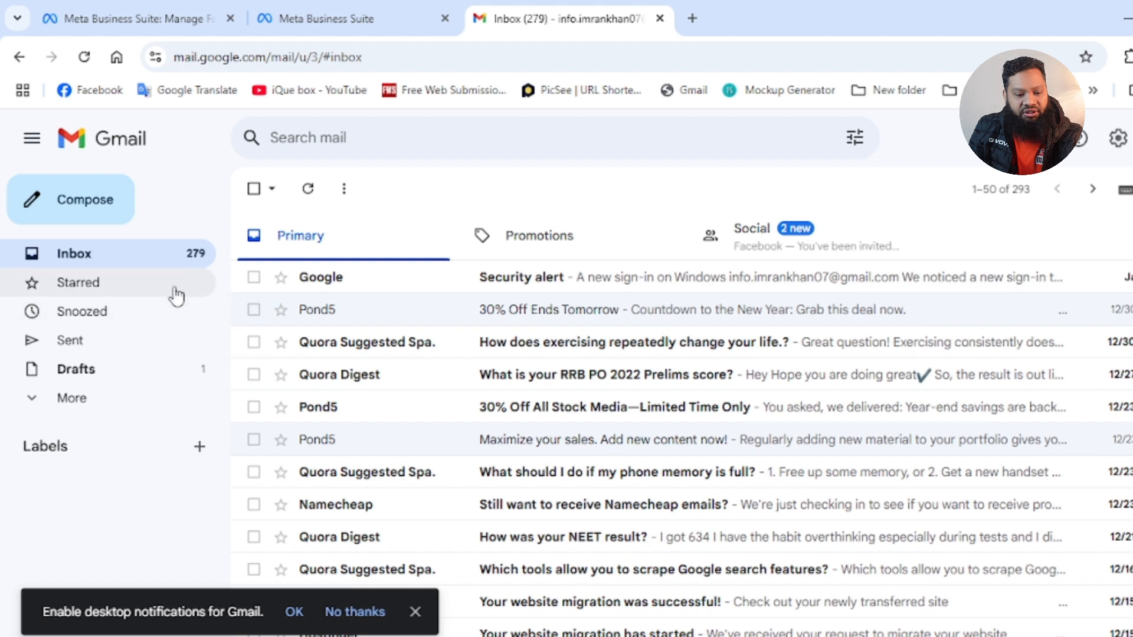
In the invitee's Gmail inbox, open Facebook's business portfolio invitation email from the Social category
click(72, 396)
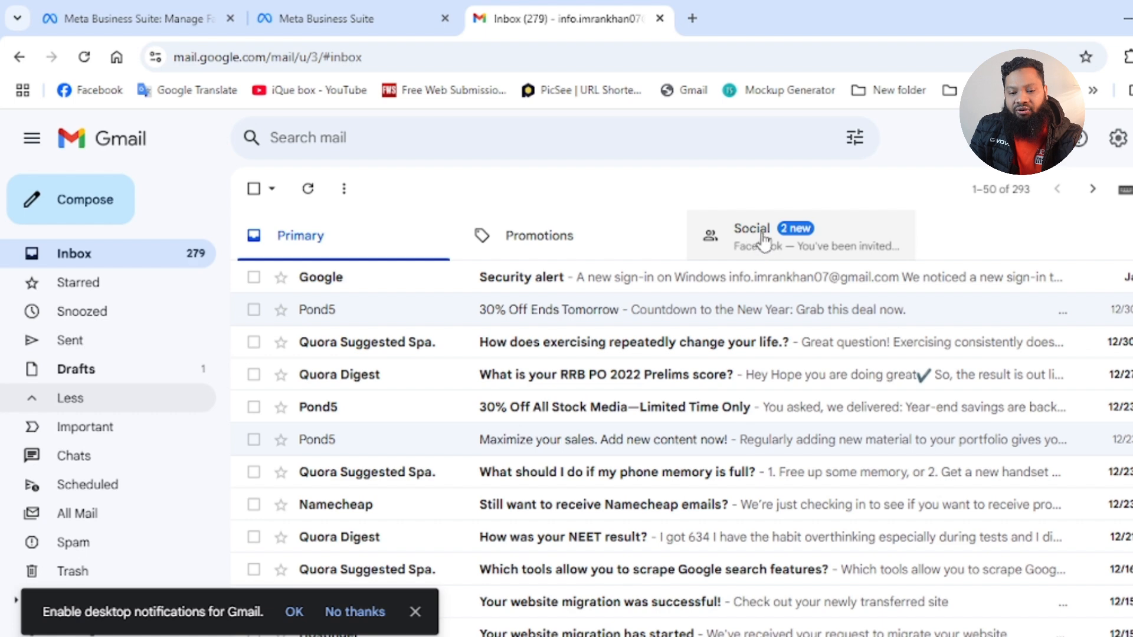
click(761, 239)
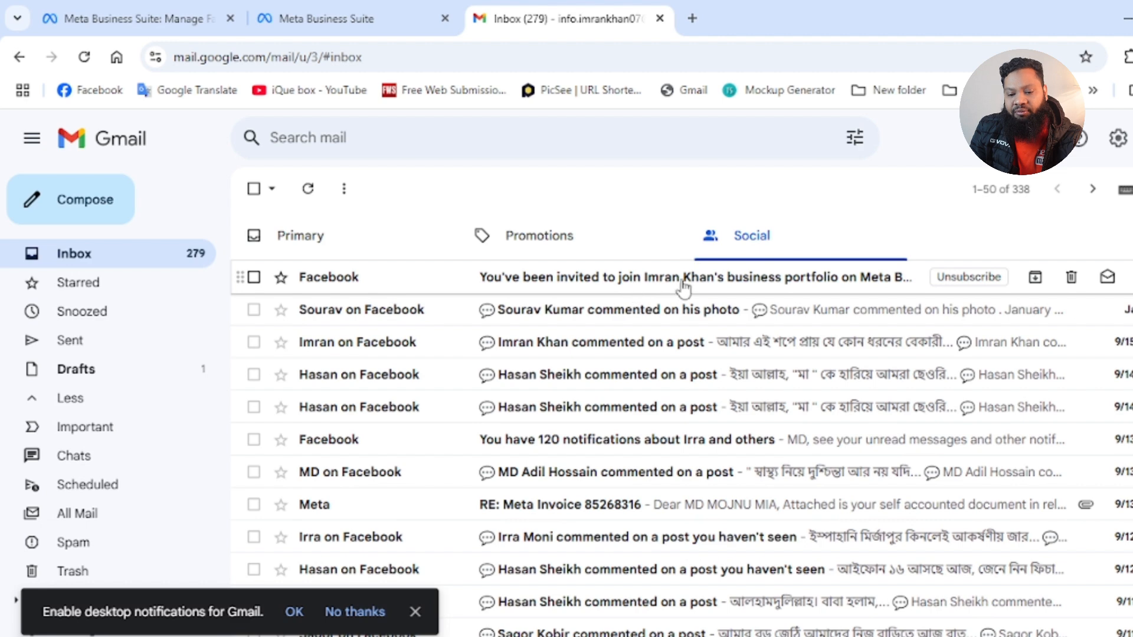
click(738, 288)
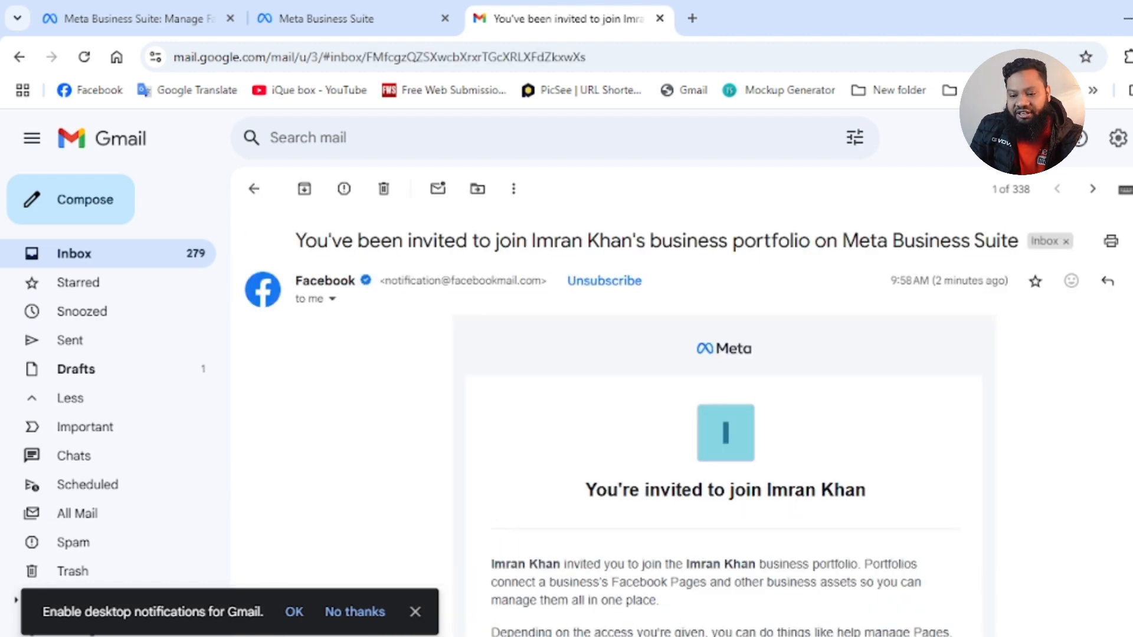
Follow the email's link to accept the portfolio invitation and log in to Meta's business tools with Facebook
scroll(681, 423, down, 5)
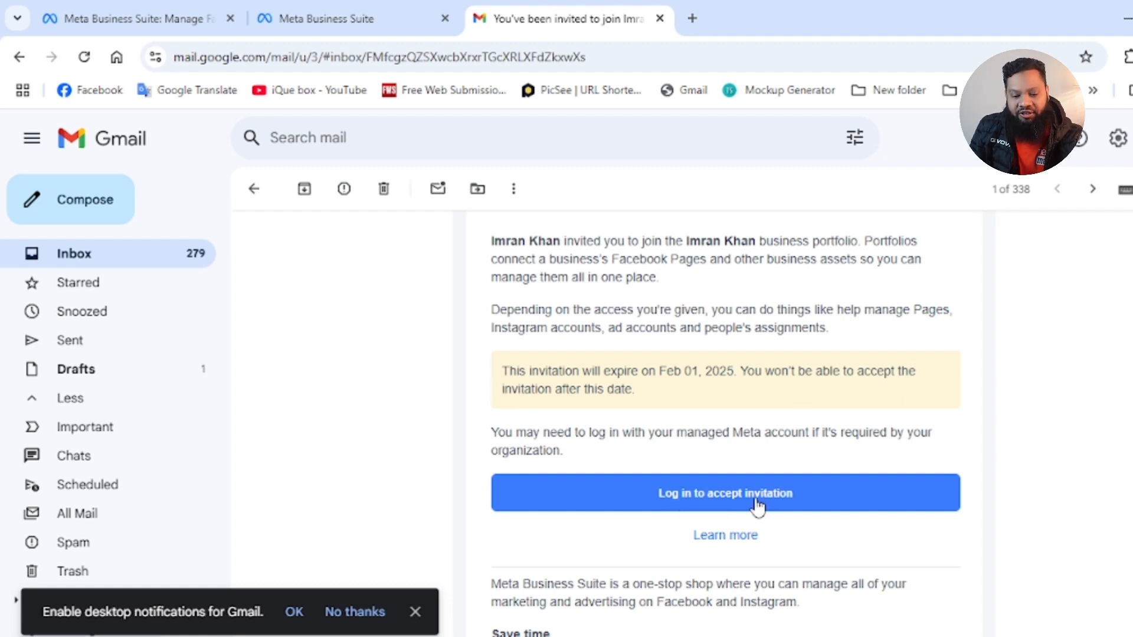
click(710, 498)
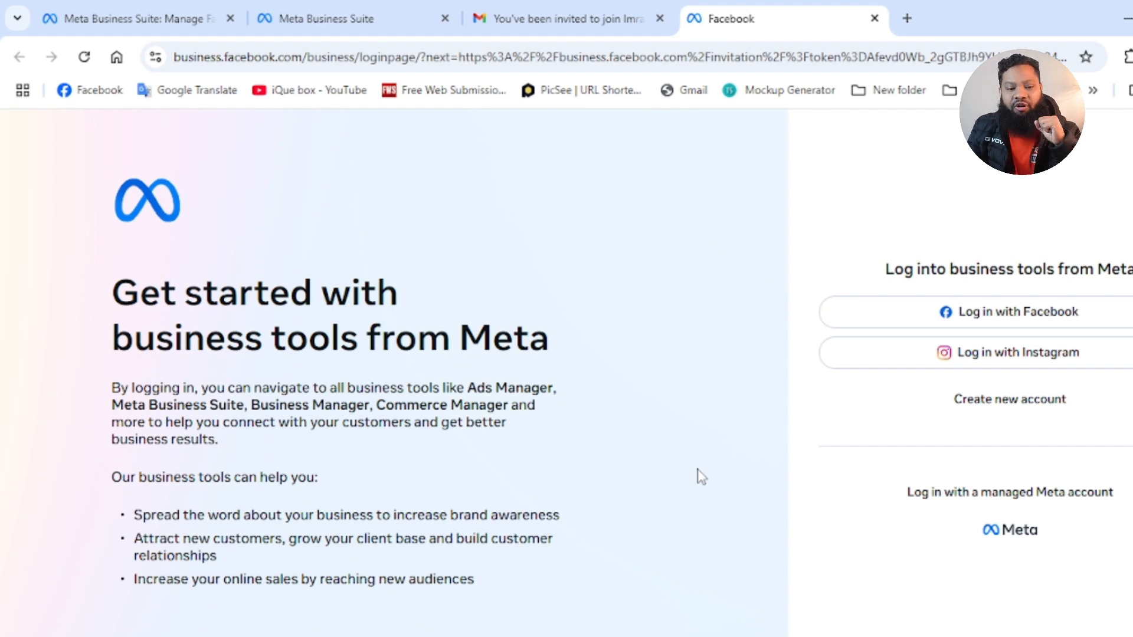
click(974, 315)
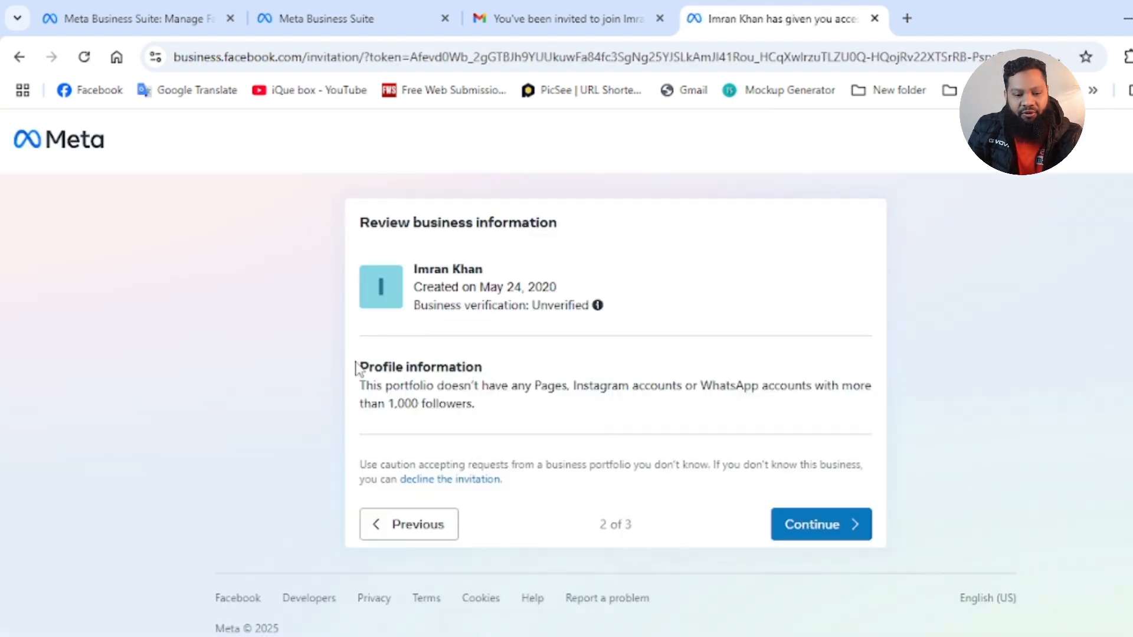
Continue past the business information review, try to accept the portfolio invitation, and submit the account password for the security check
click(821, 534)
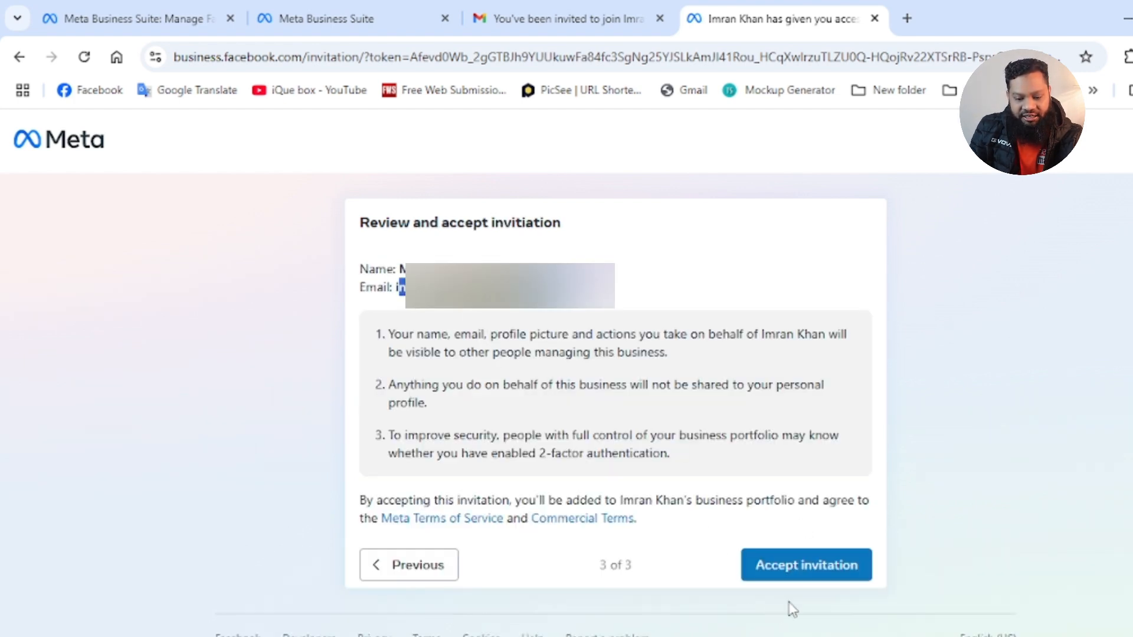
click(798, 578)
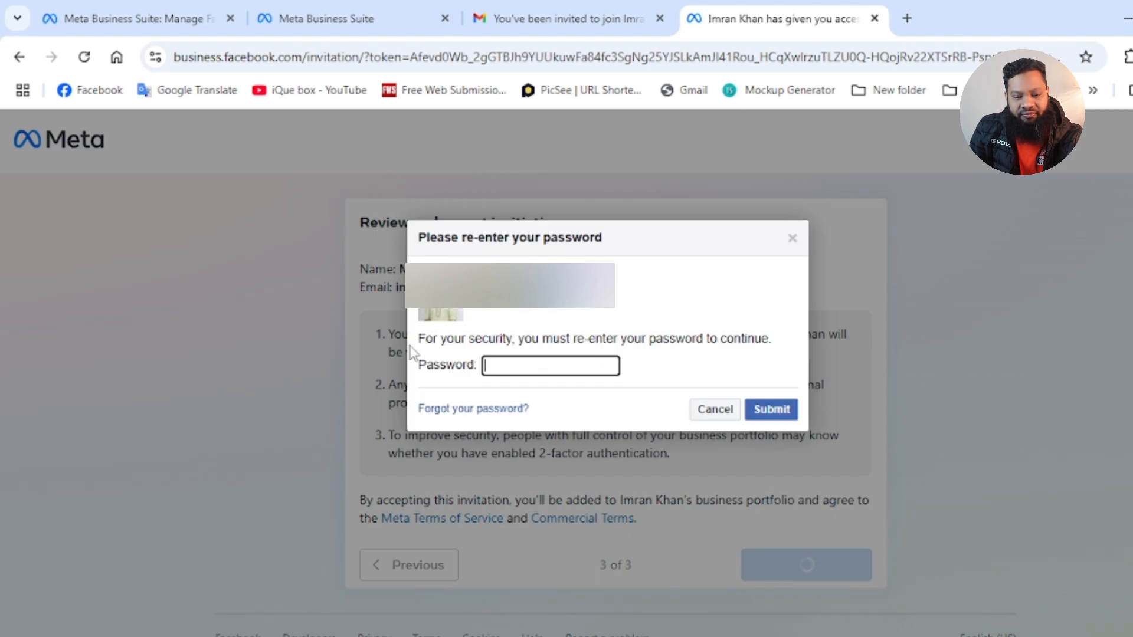
click(469, 361)
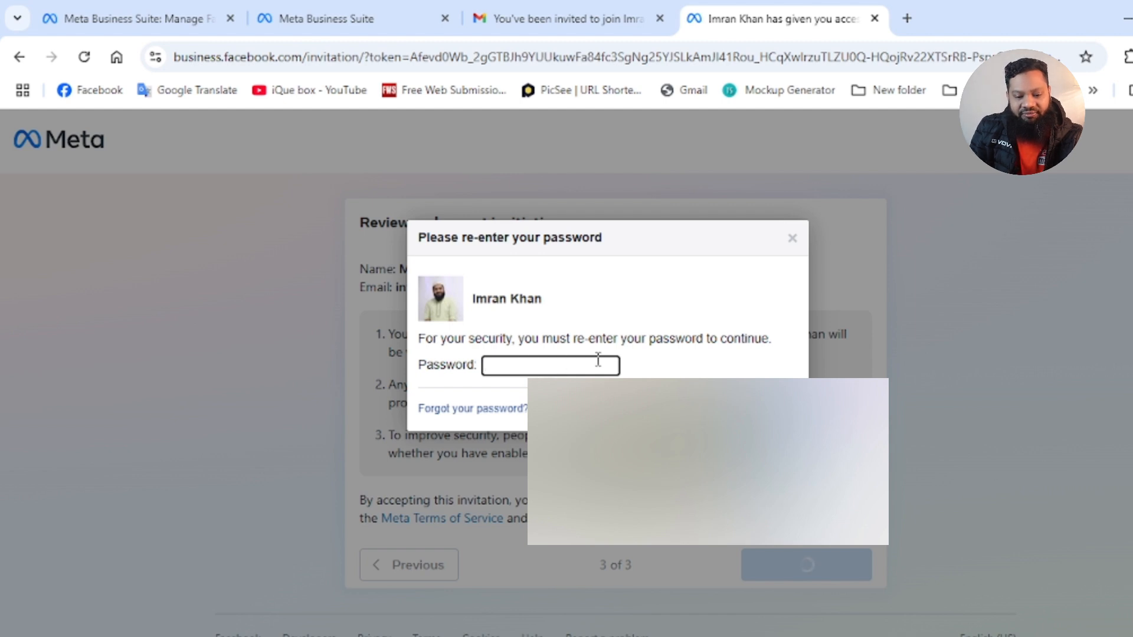
click(602, 406)
click(724, 413)
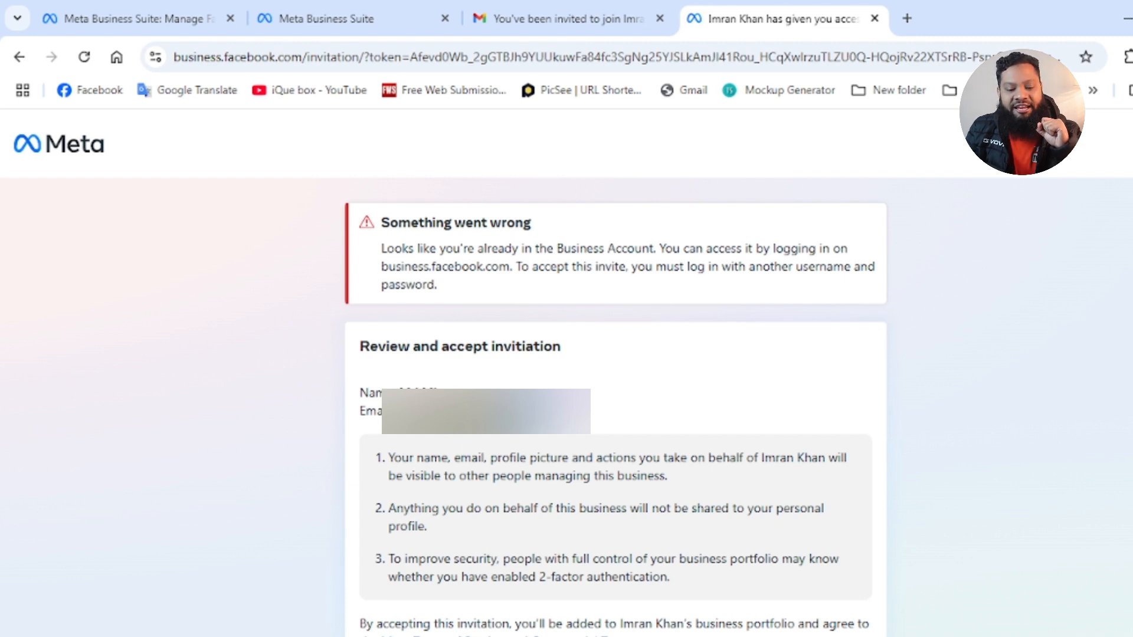
Check the invitees in the portfolio's People list and read the message on the invitation acceptance page
click(313, 18)
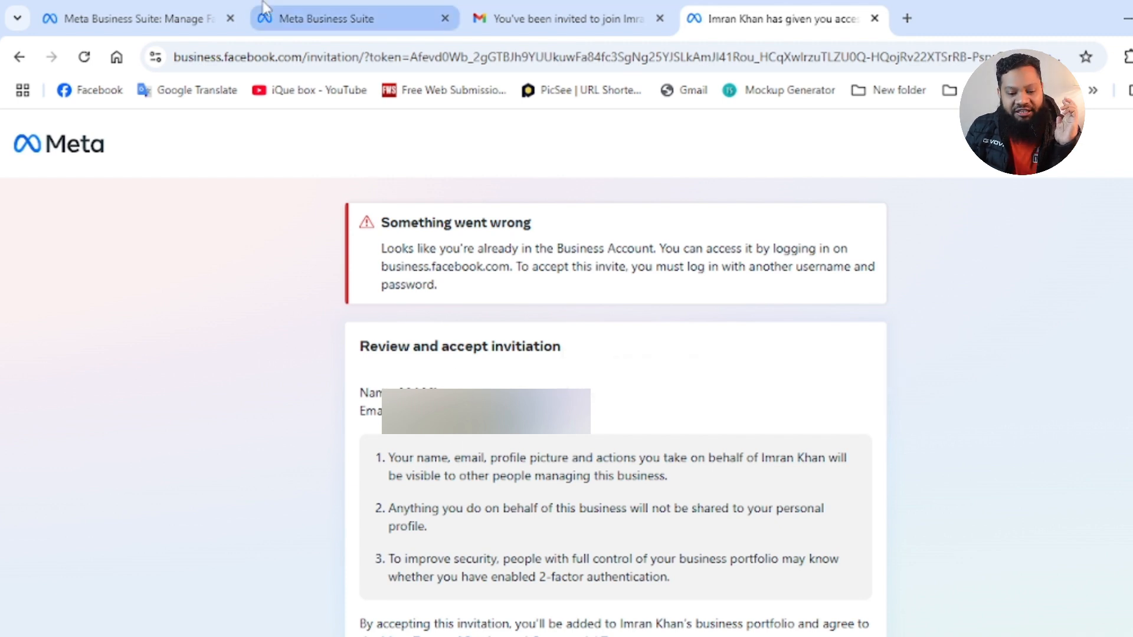
scroll(699, 505, down, 2)
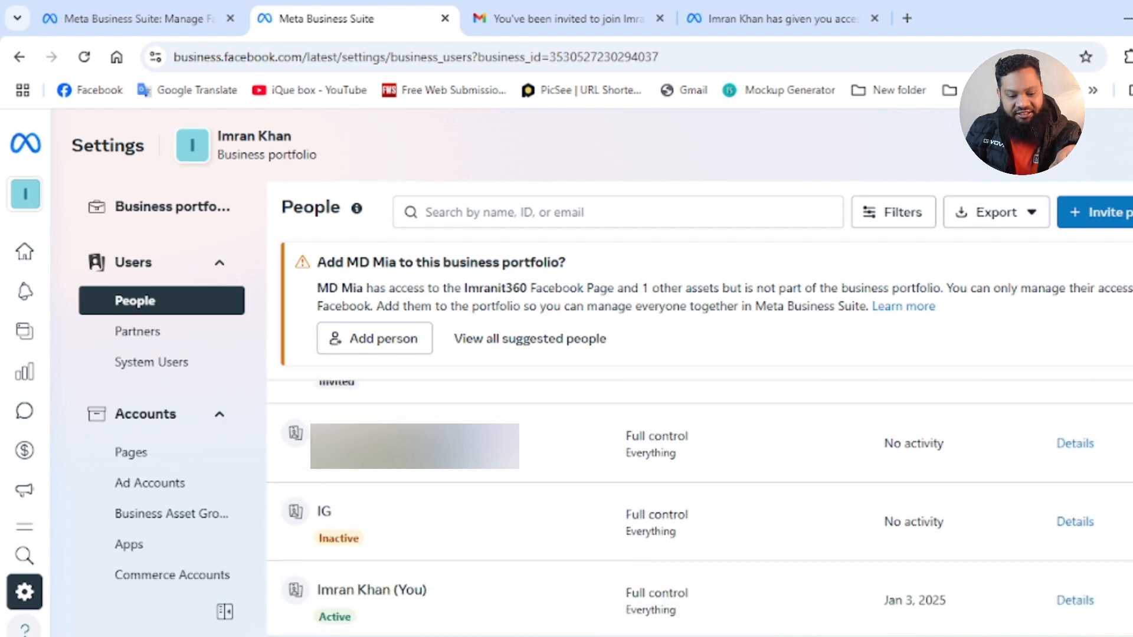
scroll(781, 559, up, 2)
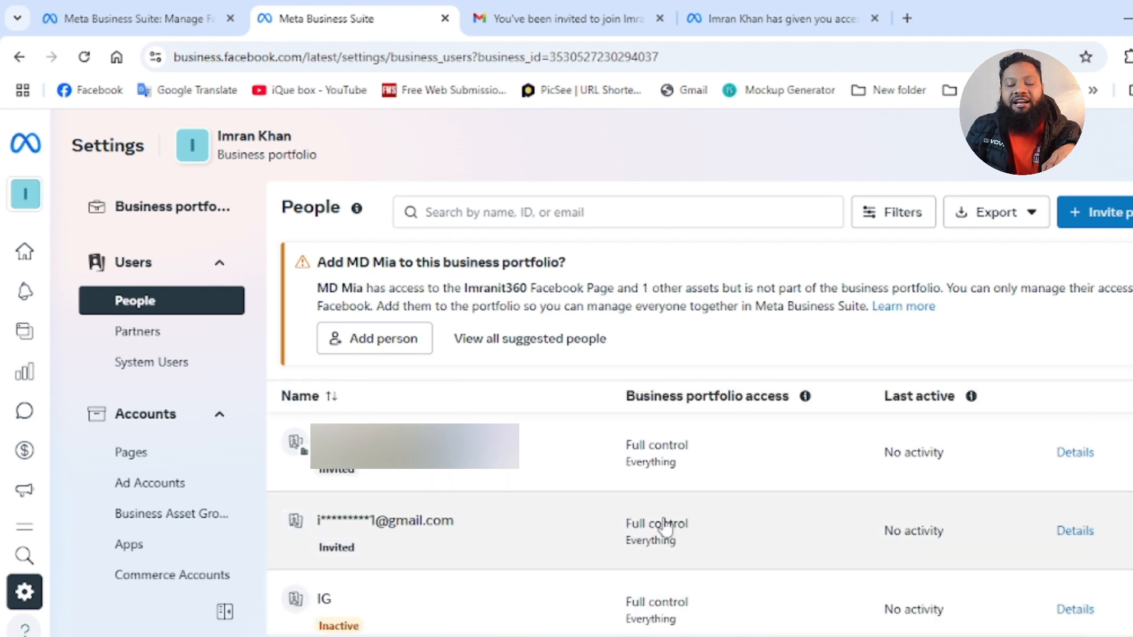
click(748, 8)
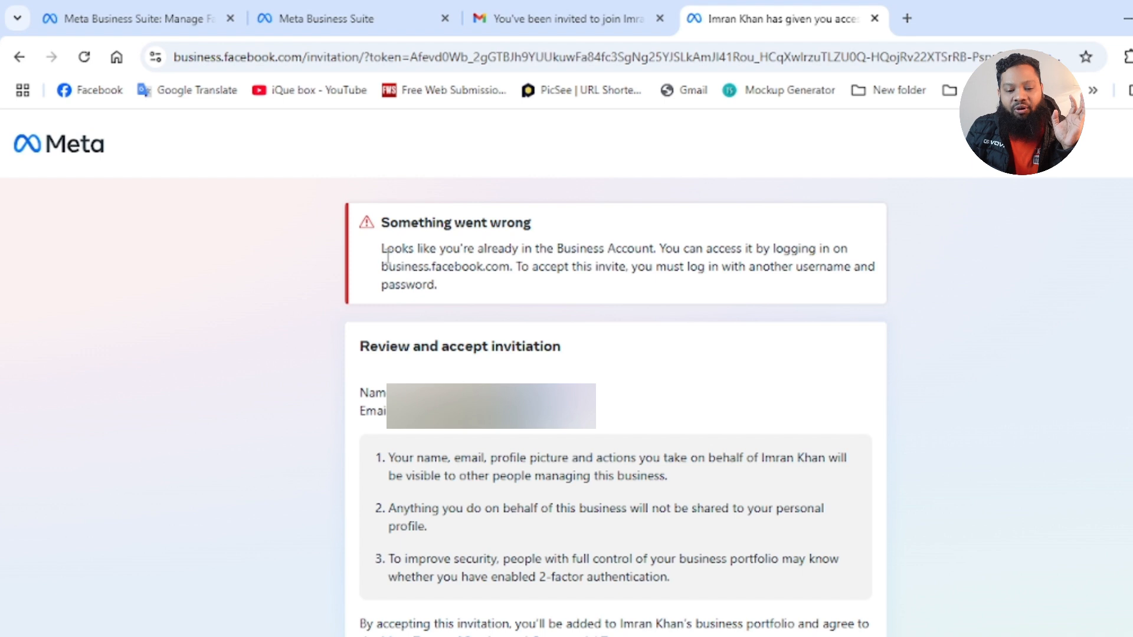
drag(387, 254, 501, 253)
drag(579, 251, 652, 250)
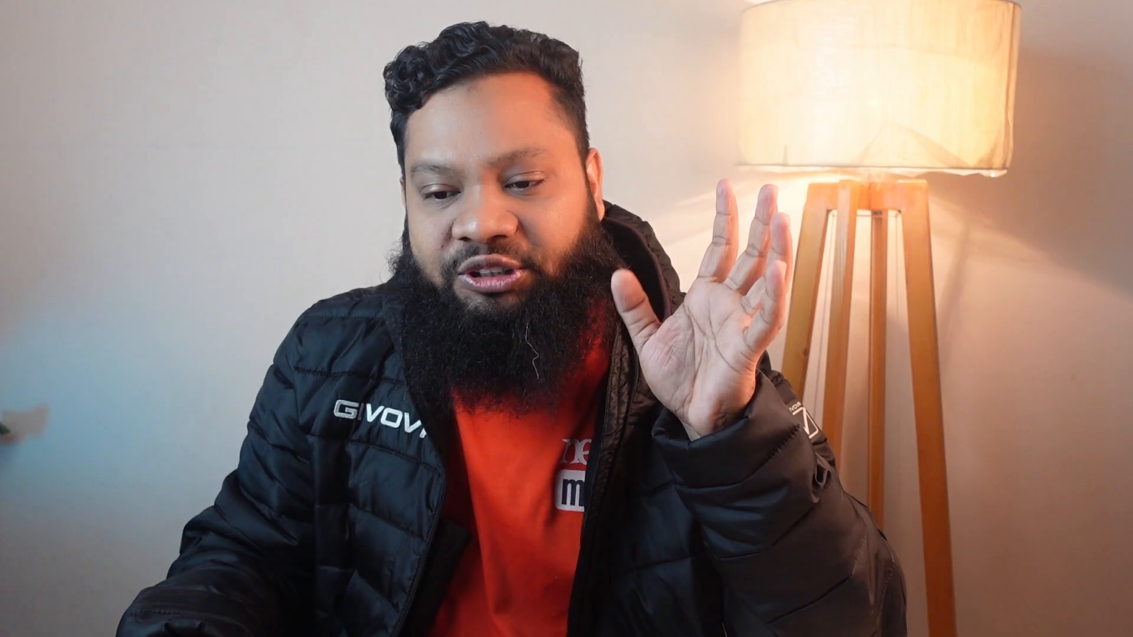